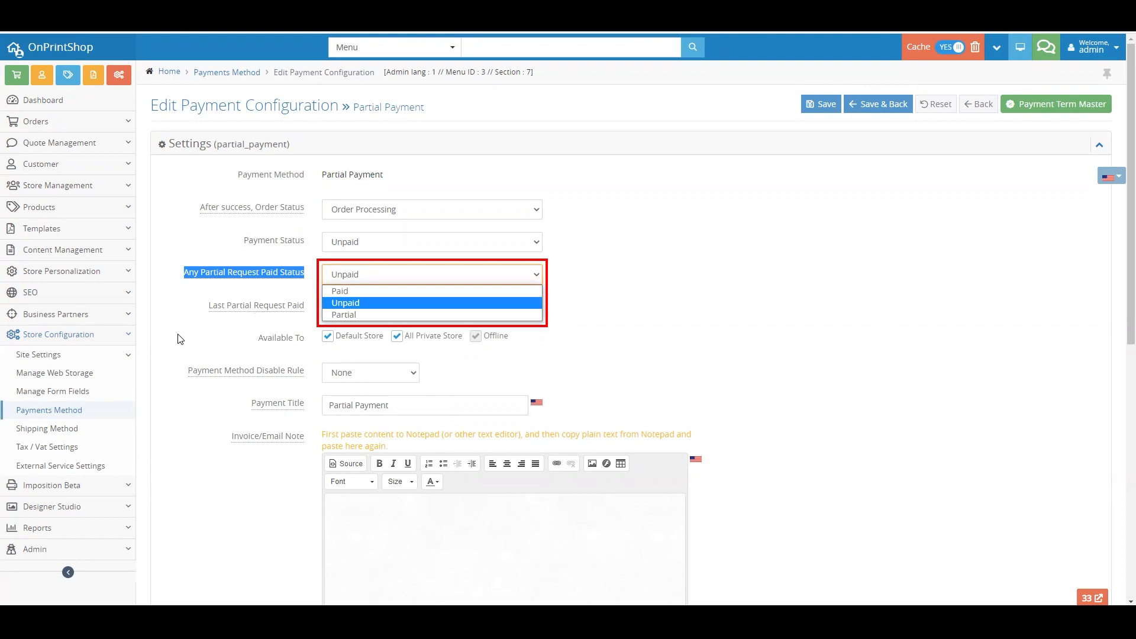
- Review the available statuses for the Last Partial Request Paid setting of the Partial Payment method
left_click(181, 339)
triple_click(225, 306)
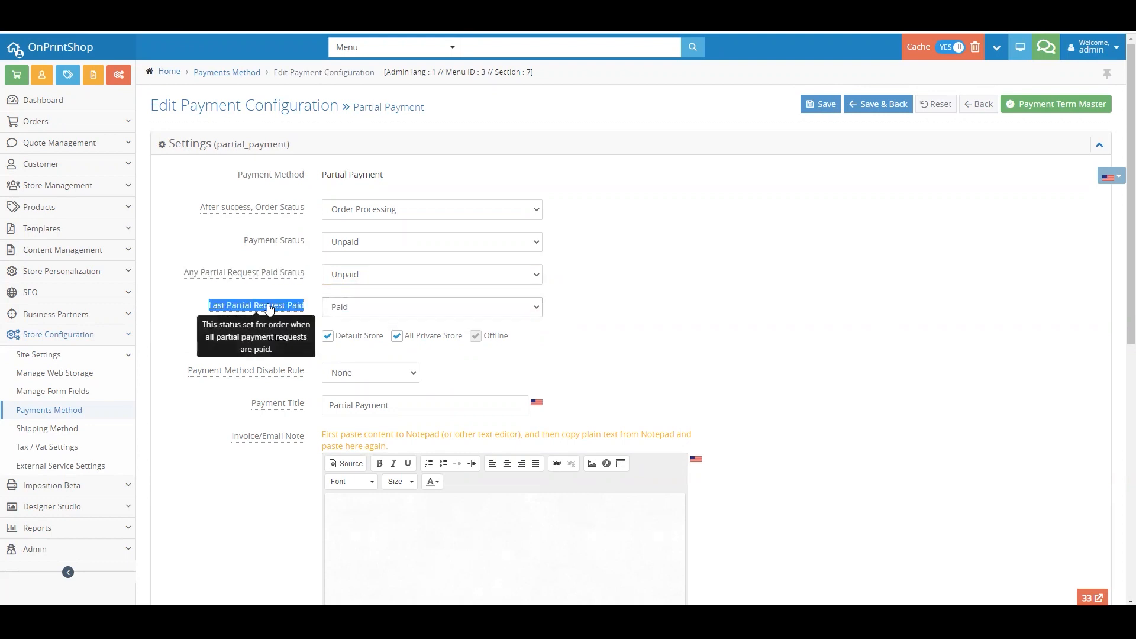
left_click(342, 308)
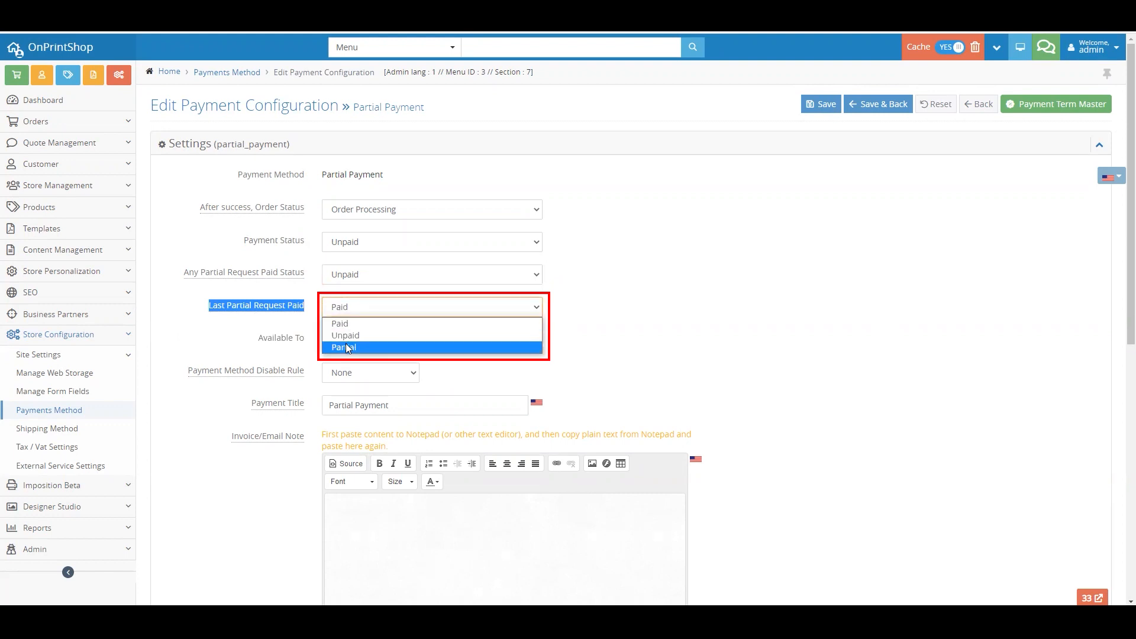
left_click(221, 350)
- Review the payment terms available in the Payment Gateway Setting of the Partial Payment method
scroll(220, 350, "down", 8)
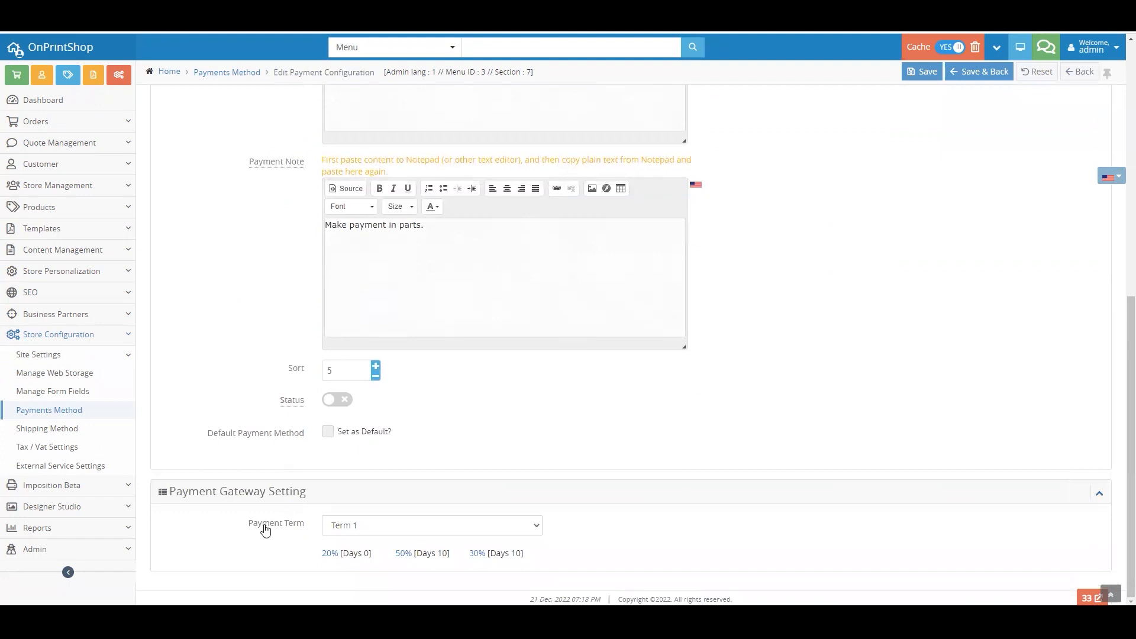
left_click(348, 528)
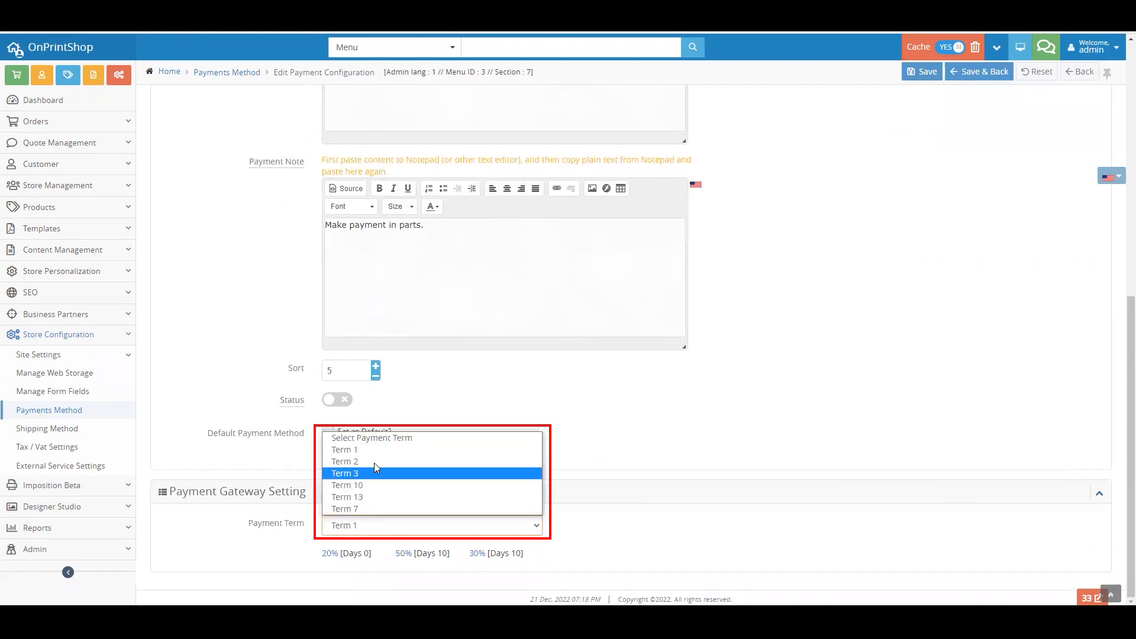
left_click(229, 547)
scroll(514, 473, "up", 8)
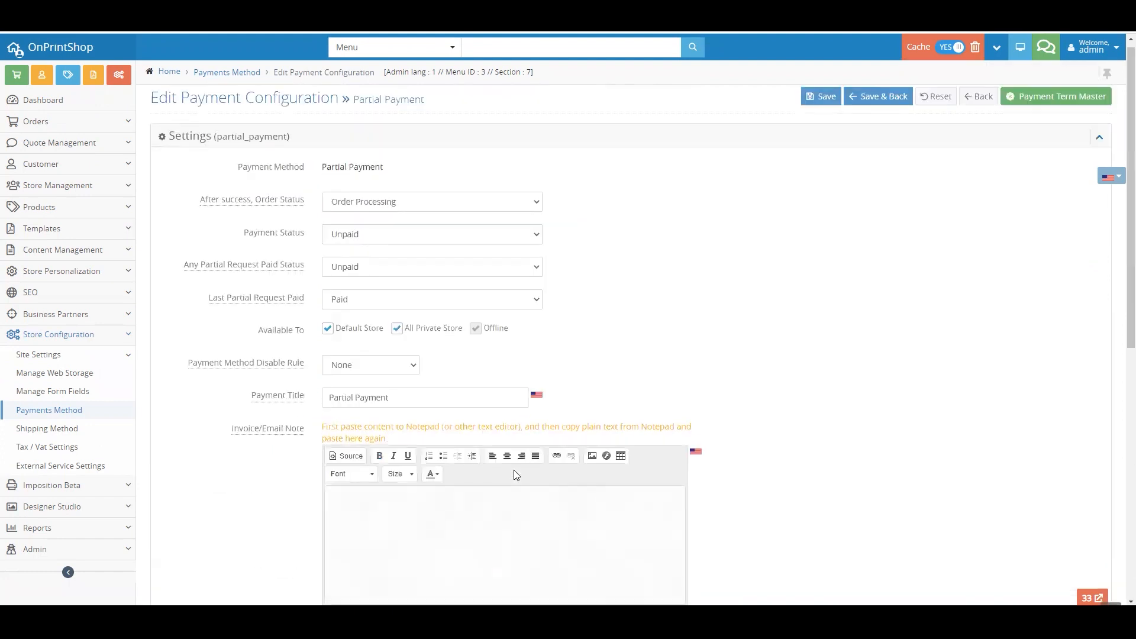
- Open Term 1 for editing from the Payment Term Master and examine its title and description
left_click(1048, 105)
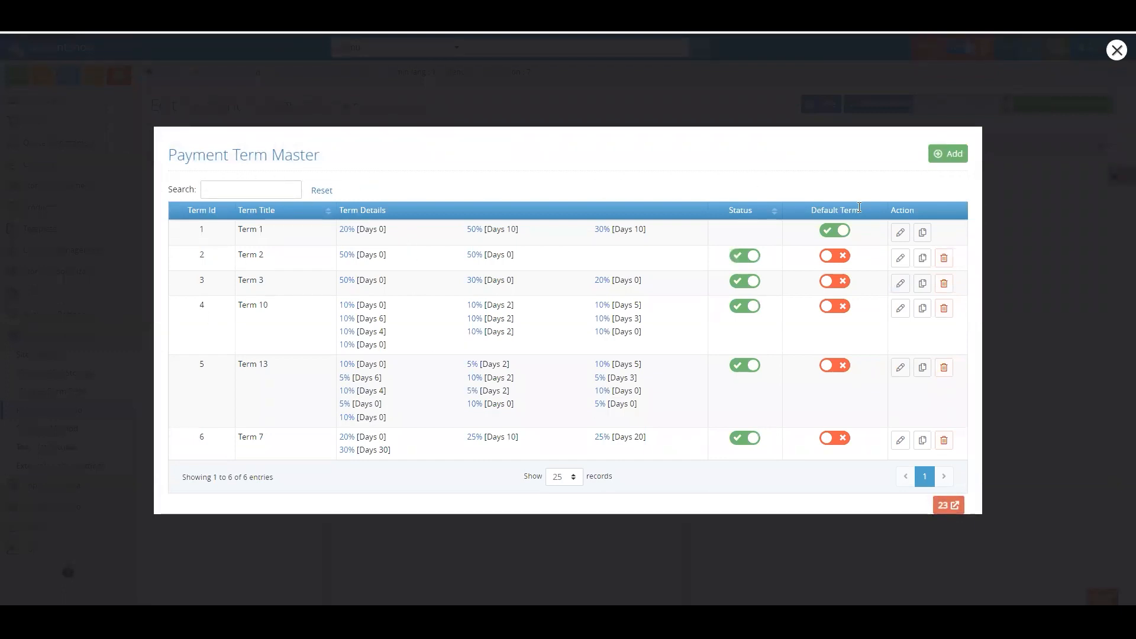
left_click(900, 232)
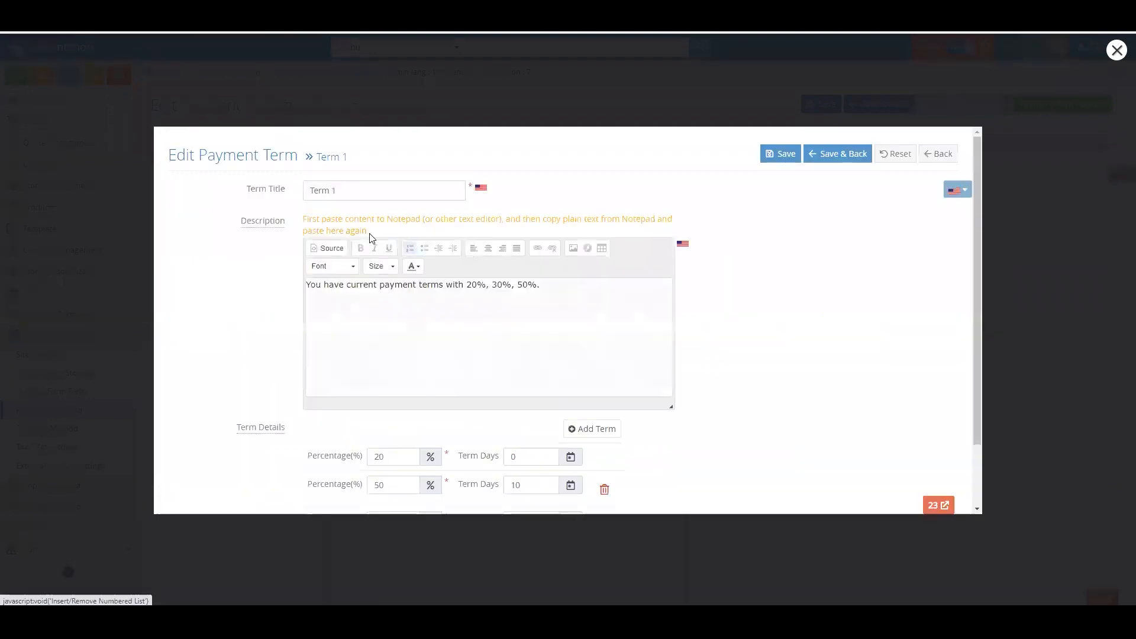
triple_click(340, 188)
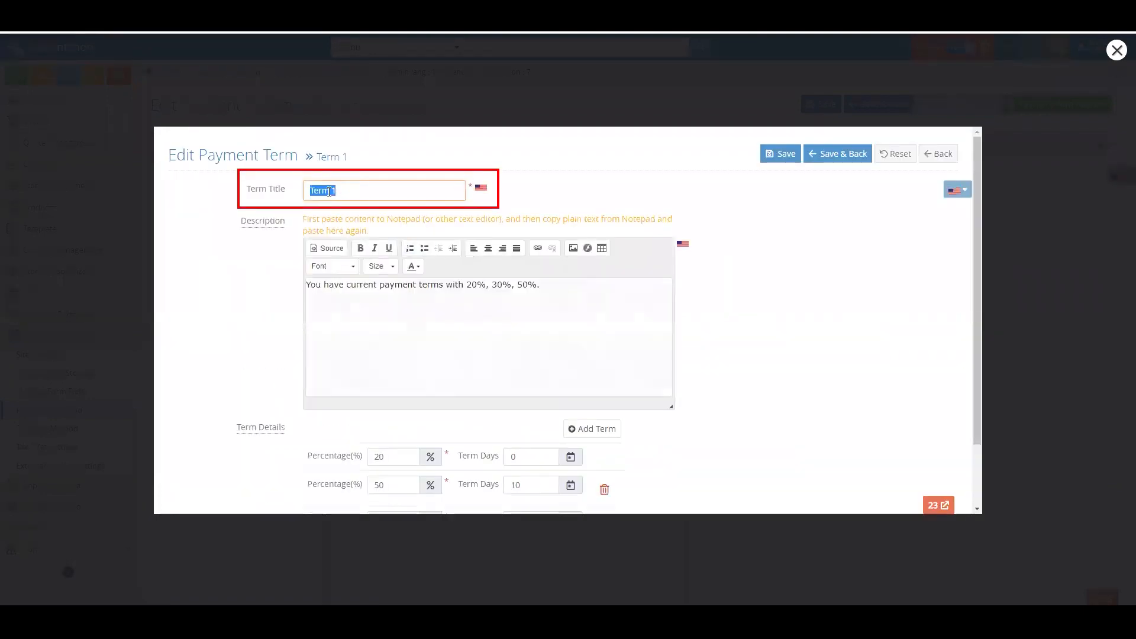
triple_click(359, 284)
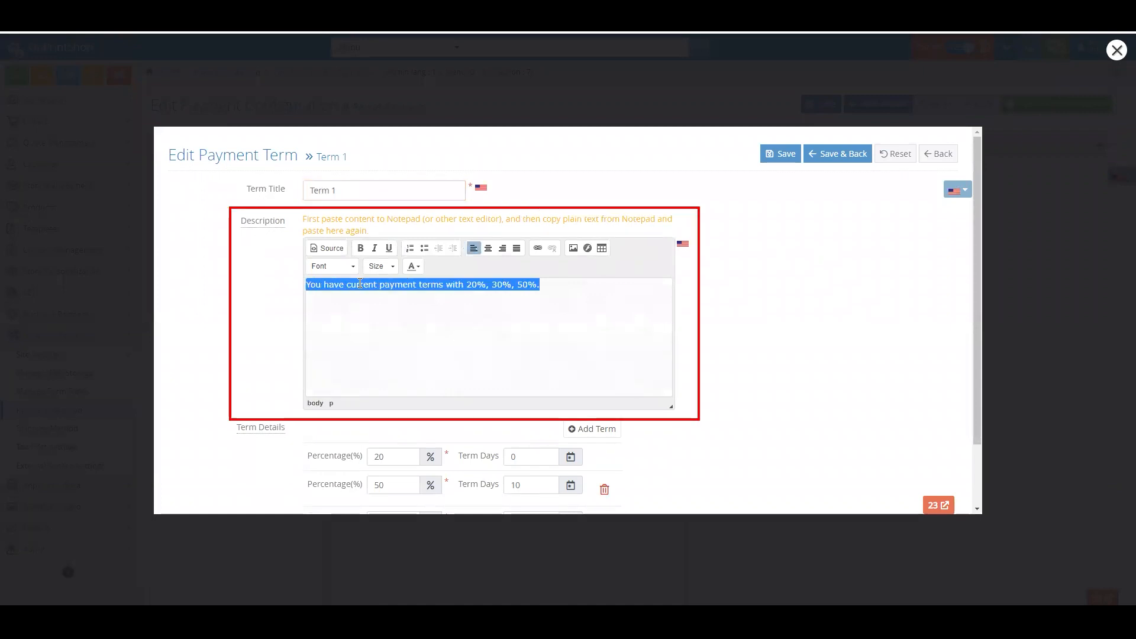
- Examine the percentage and term days of each instalment in the Term Details of Term 1
scroll(284, 355, "down", 1)
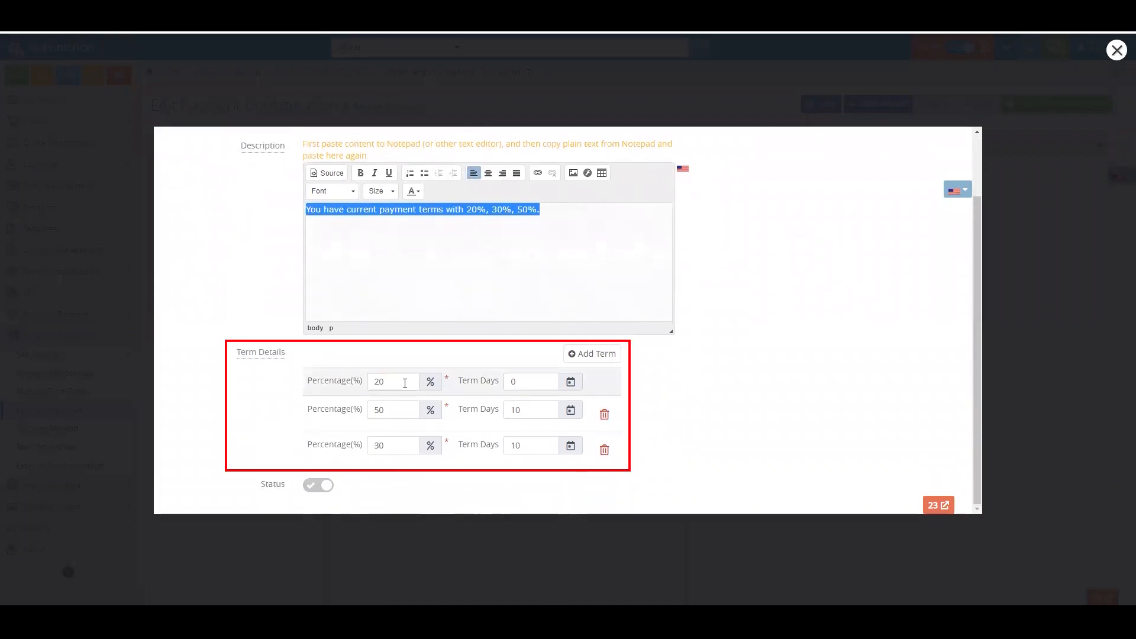
triple_click(373, 384)
double_click(395, 410)
double_click(385, 445)
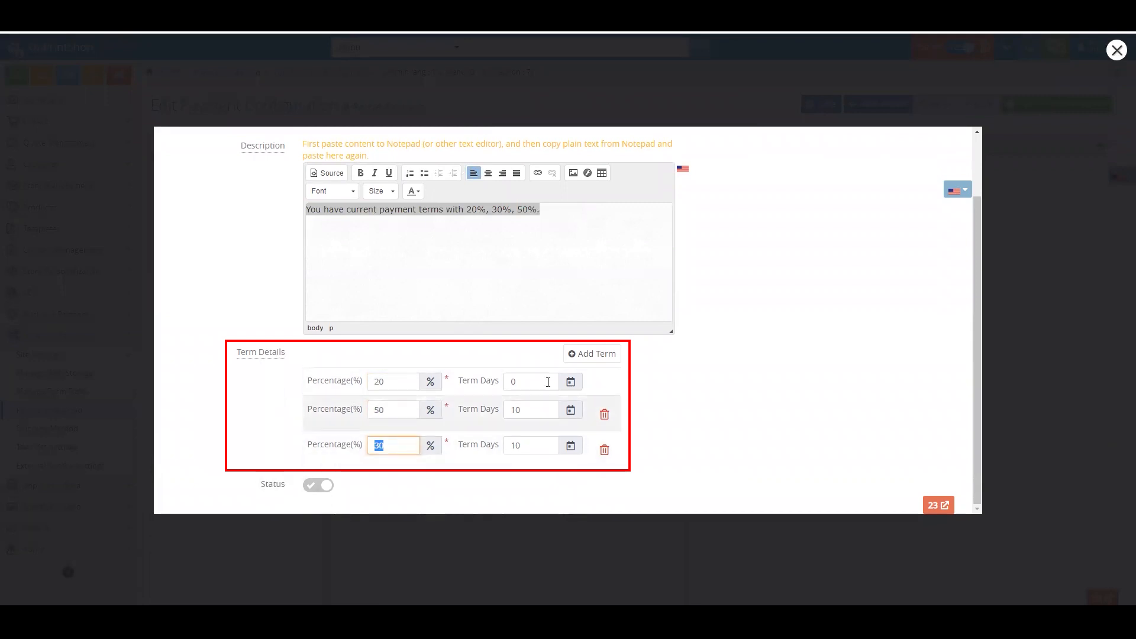
double_click(540, 382)
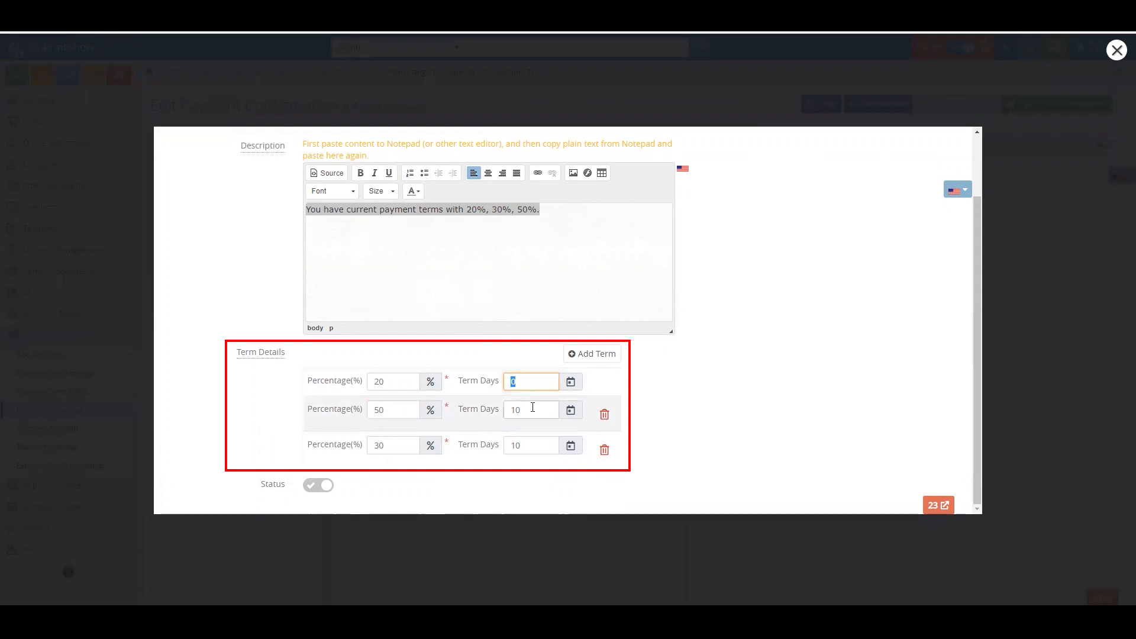
double_click(531, 410)
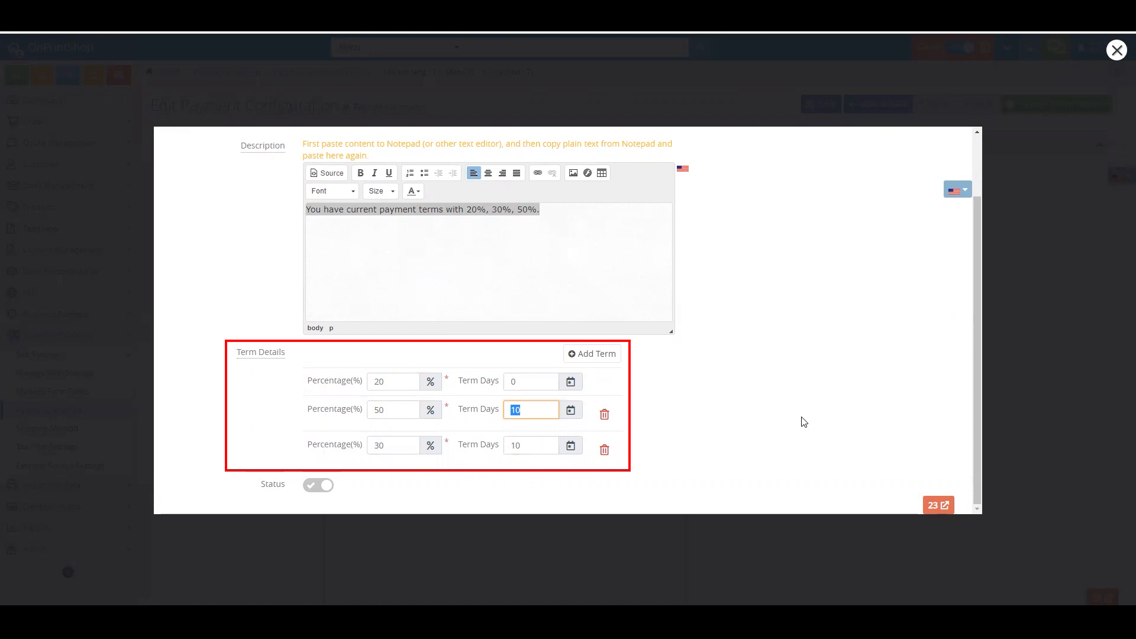
scroll(770, 408, "up", 2)
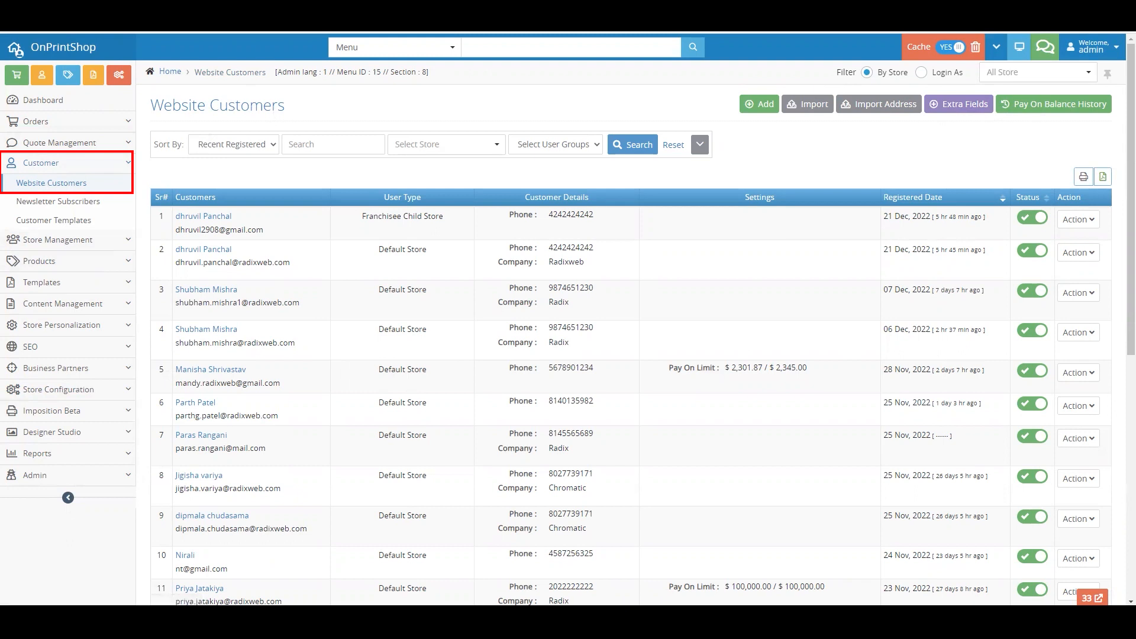
- Open the fourth listed website customer for editing and examine the partial payment setting, the payment term options and the default term's breakdown
left_click(1076, 335)
left_click(1036, 370)
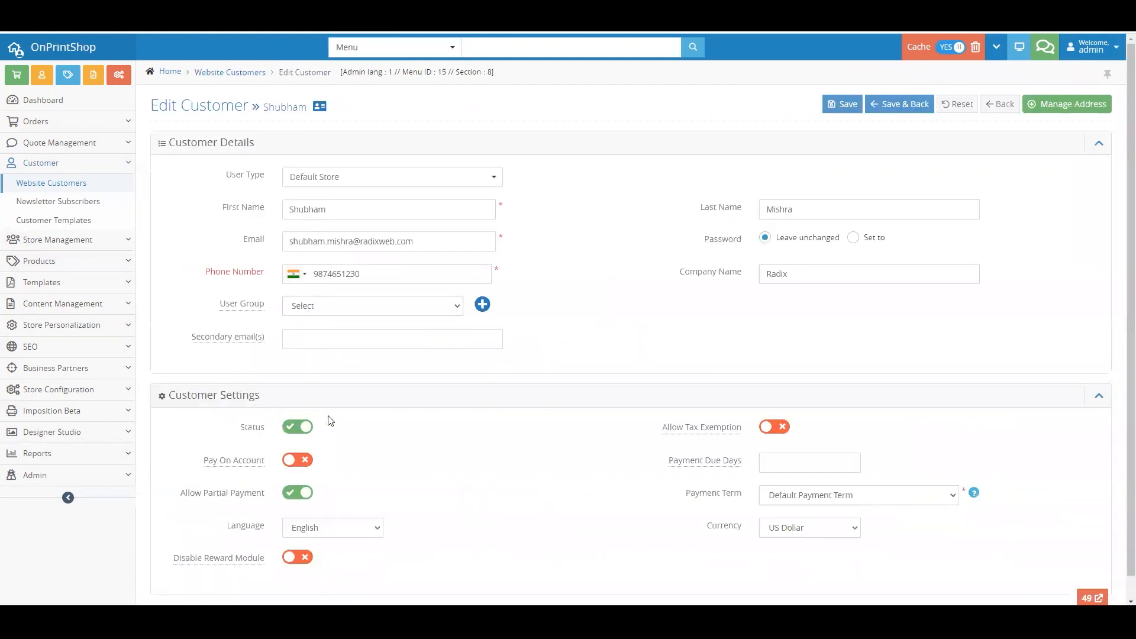
scroll(330, 421, "down", 1)
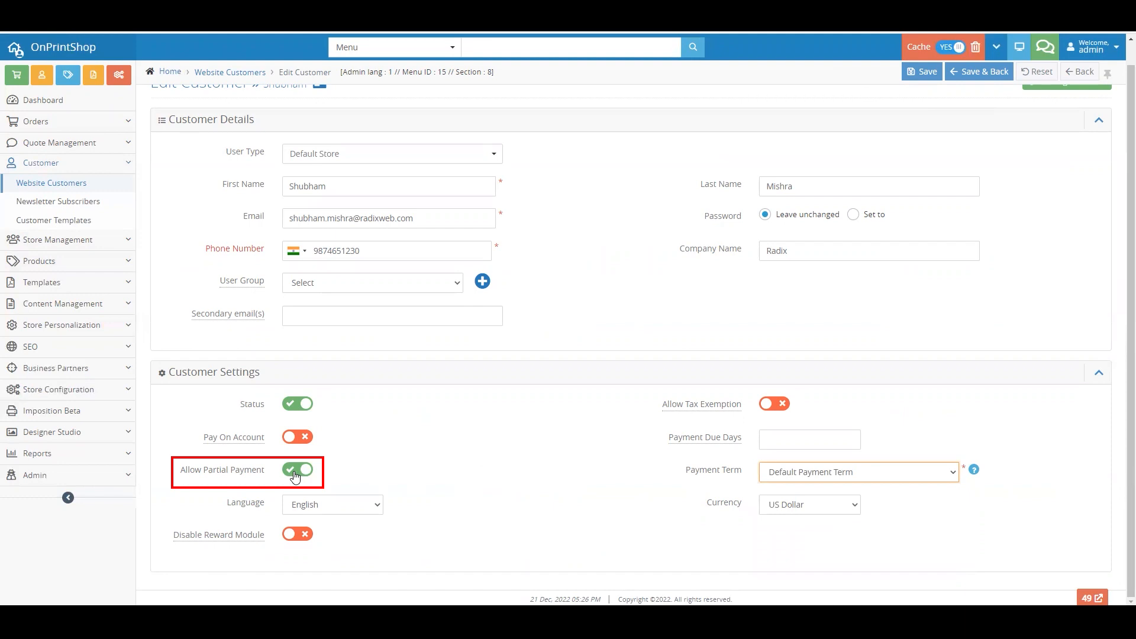
left_click(779, 474)
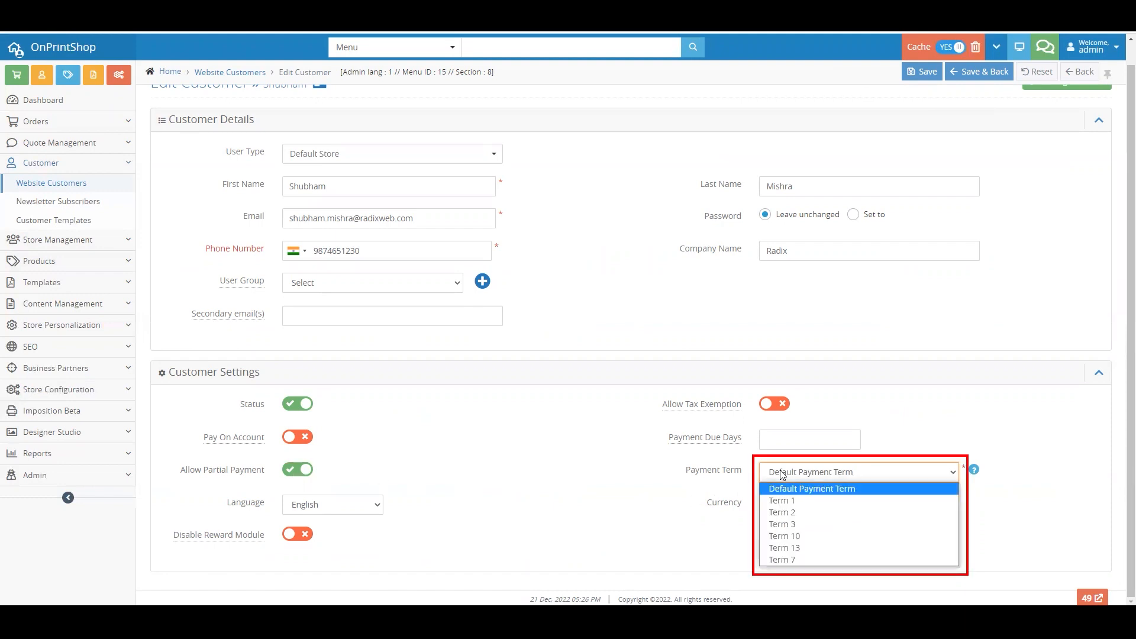
left_click(695, 493)
mouse_move(974, 471)
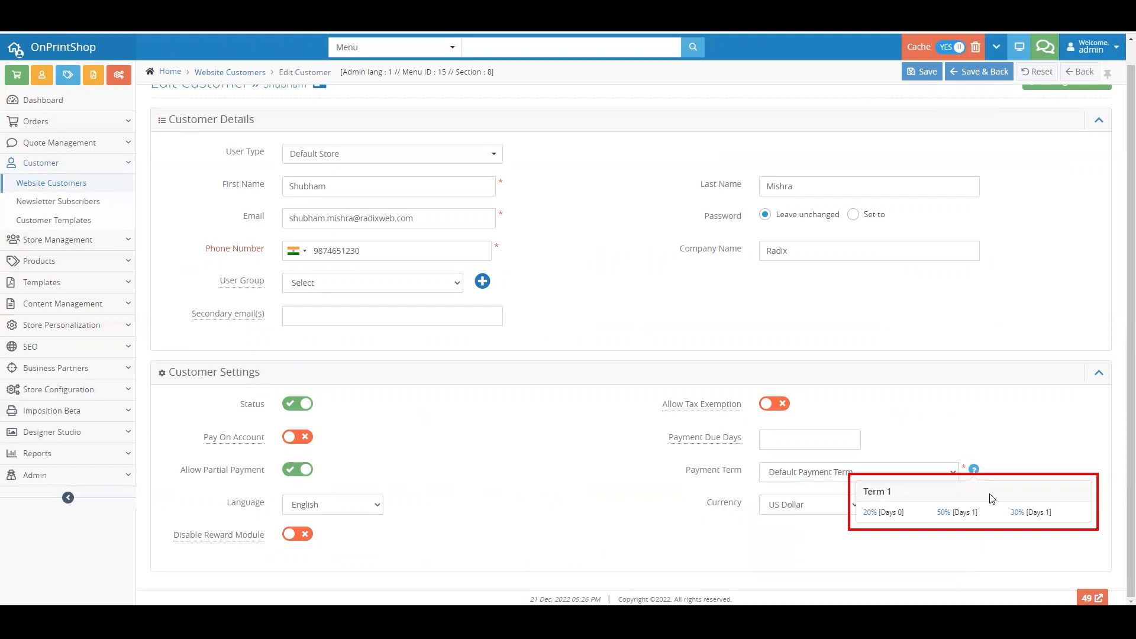
scroll(941, 246, "up", 1)
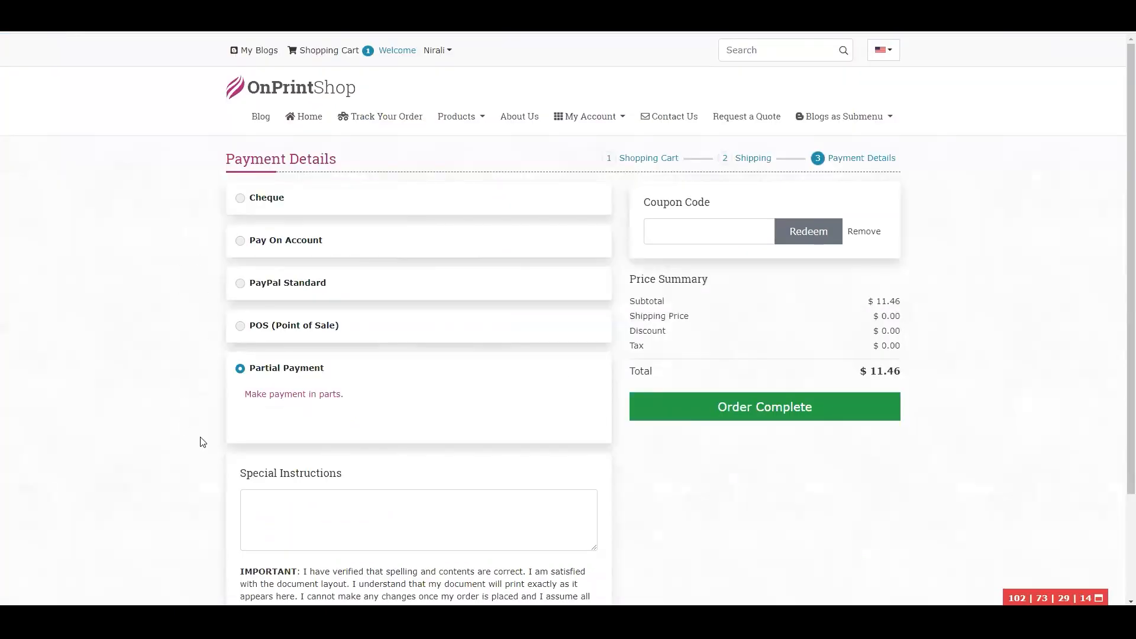
- Check the Partial Payment option and its note on the storefront's payment page, and complete the order with it
triple_click(255, 368)
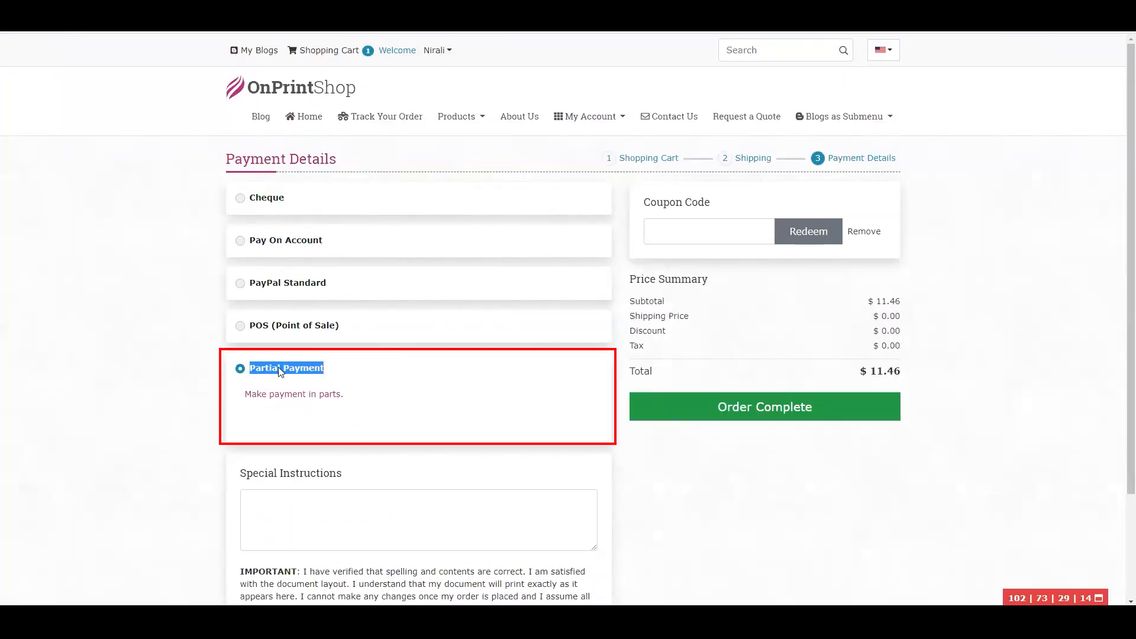
triple_click(276, 393)
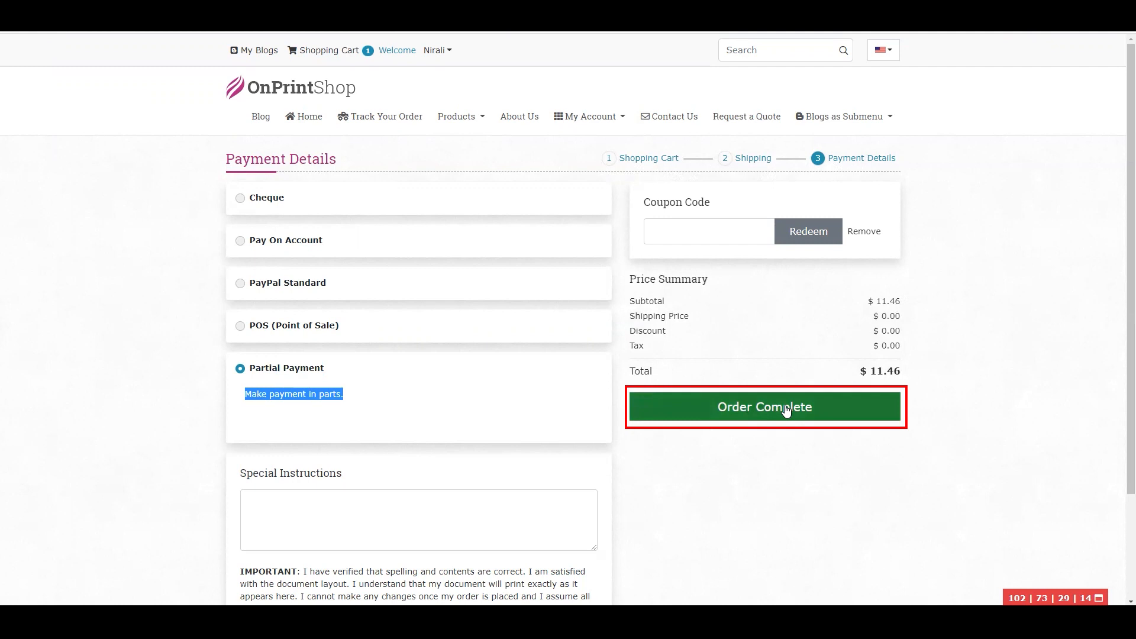
left_click(788, 464)
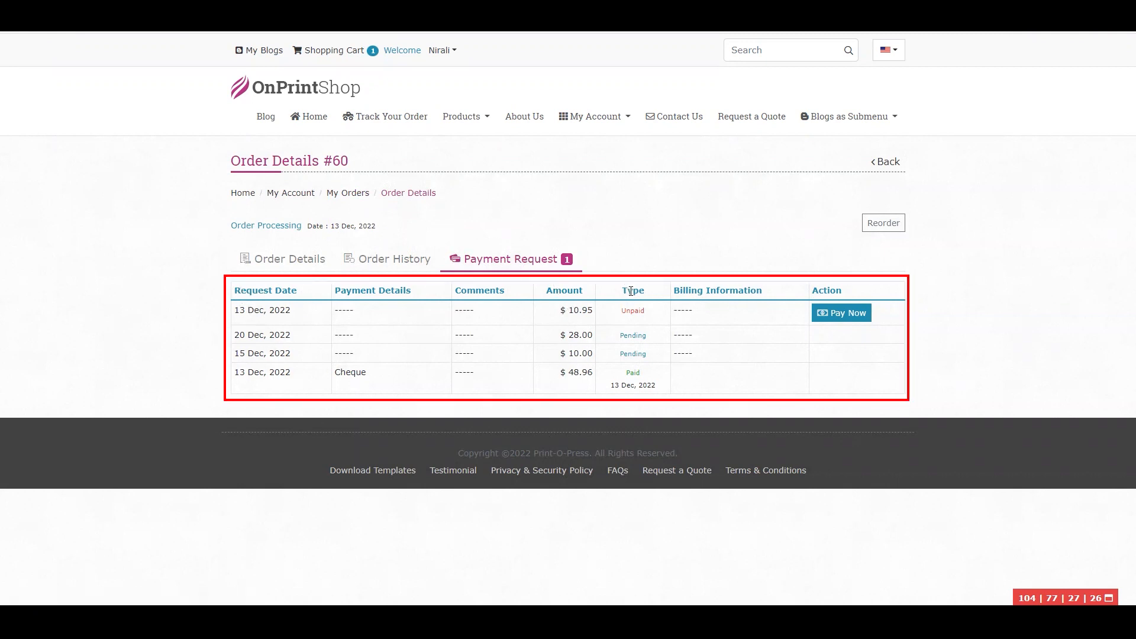
- Review the amounts and types of the order's payment requests and start paying the unpaid one dated 13 Dec, 2022
double_click(565, 290)
double_click(626, 287)
double_click(633, 310)
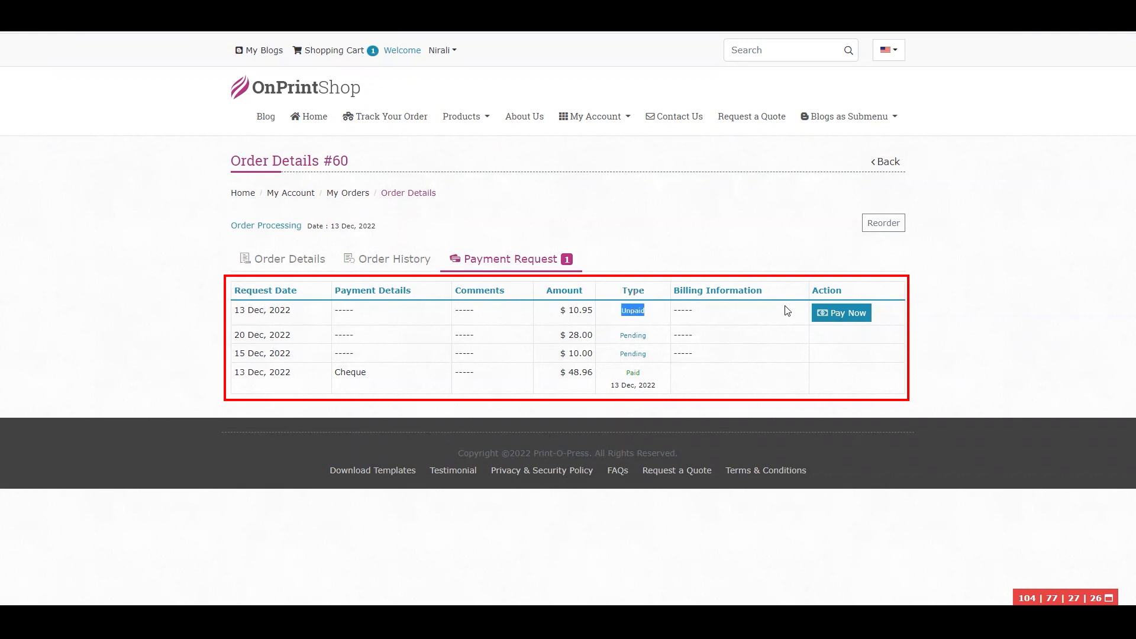
left_click(826, 316)
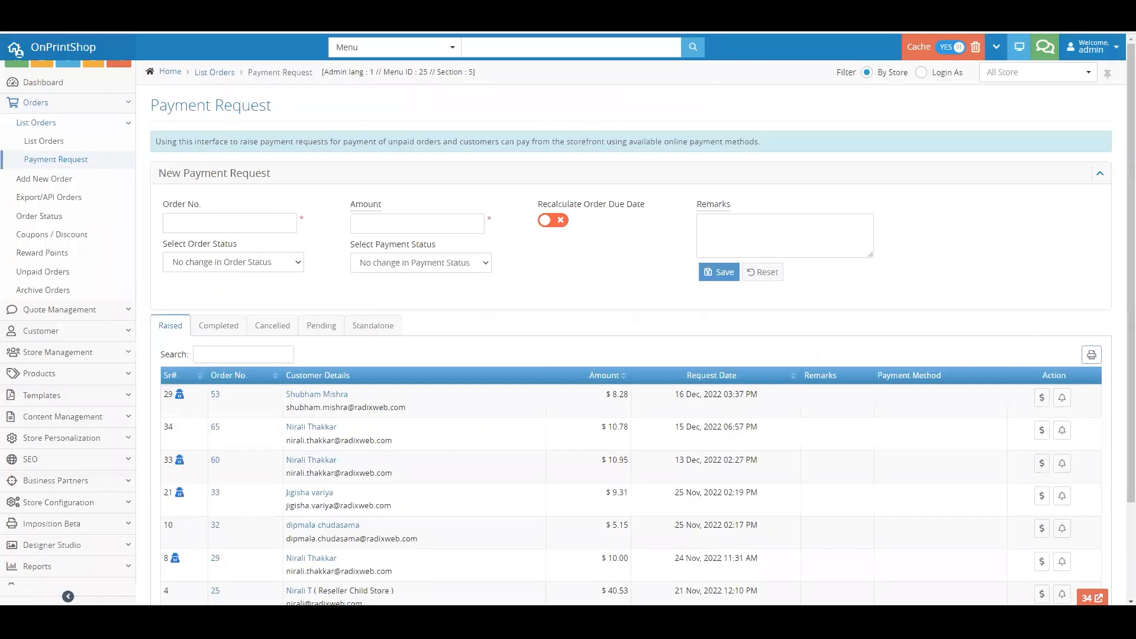
- Check the pending payment requests in the admin, and record the raised $10.95 request of 13 Dec, 2022 as paid by cheque
left_click(323, 331)
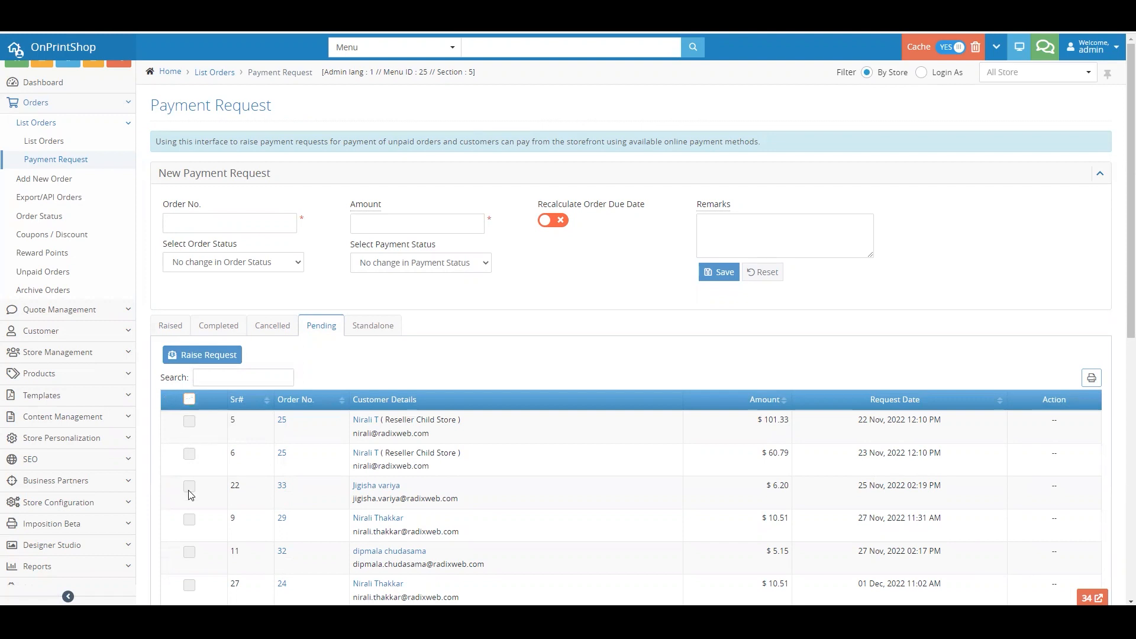
left_click(170, 331)
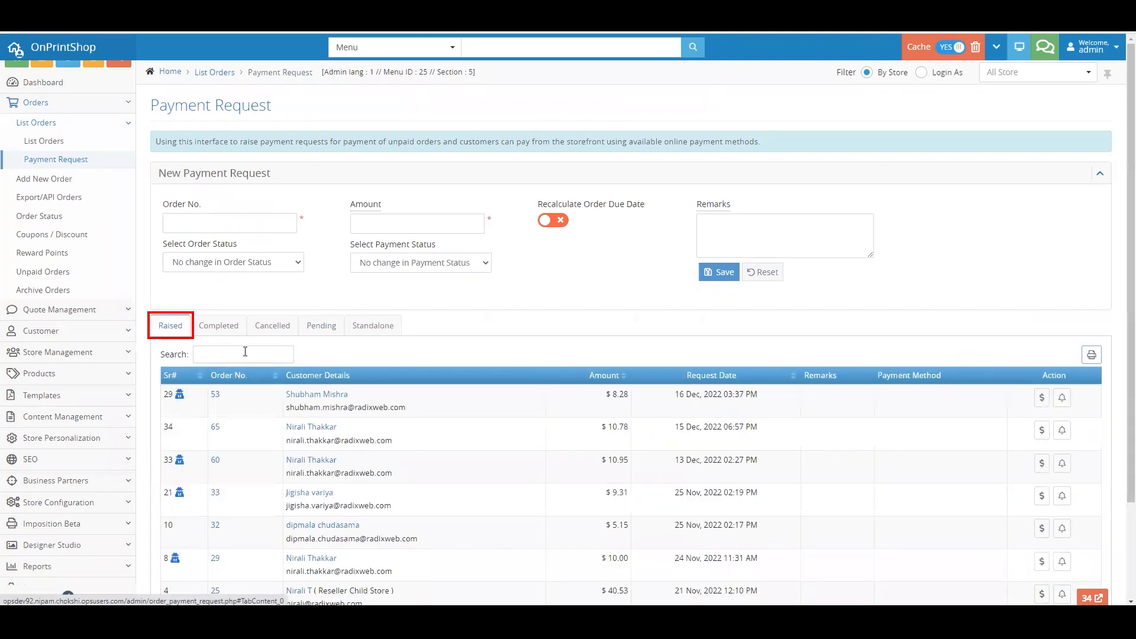
left_click(1041, 463)
left_click(577, 332)
left_click(718, 410)
- Select the $10.00 request dated 15 Dec, 2022 among the pending payment requests
left_click(321, 325)
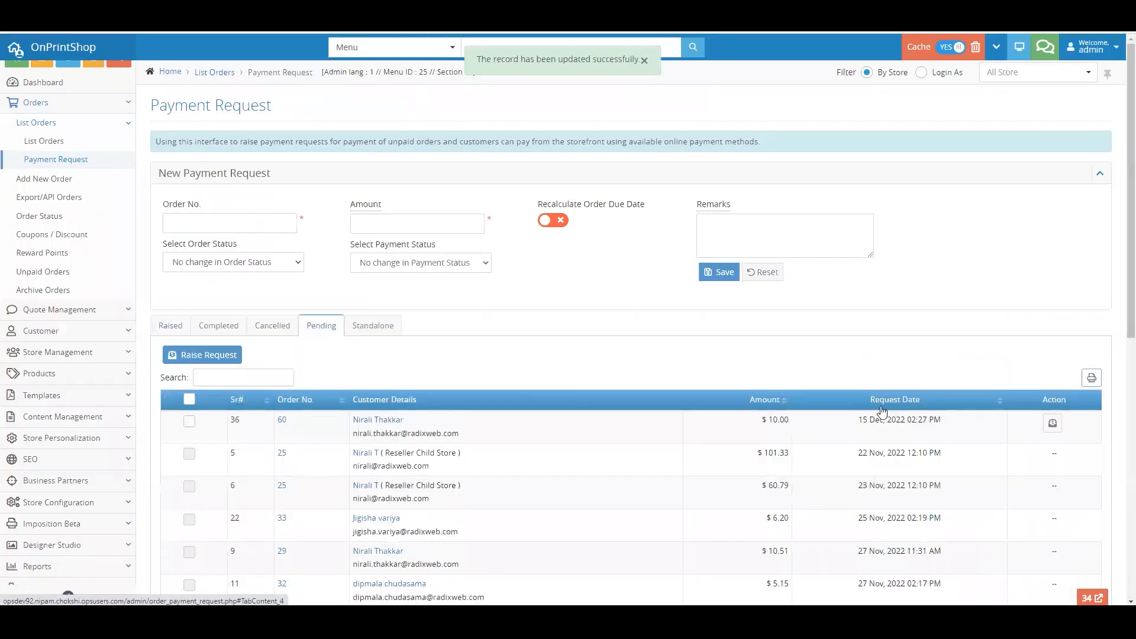
left_click(188, 423)
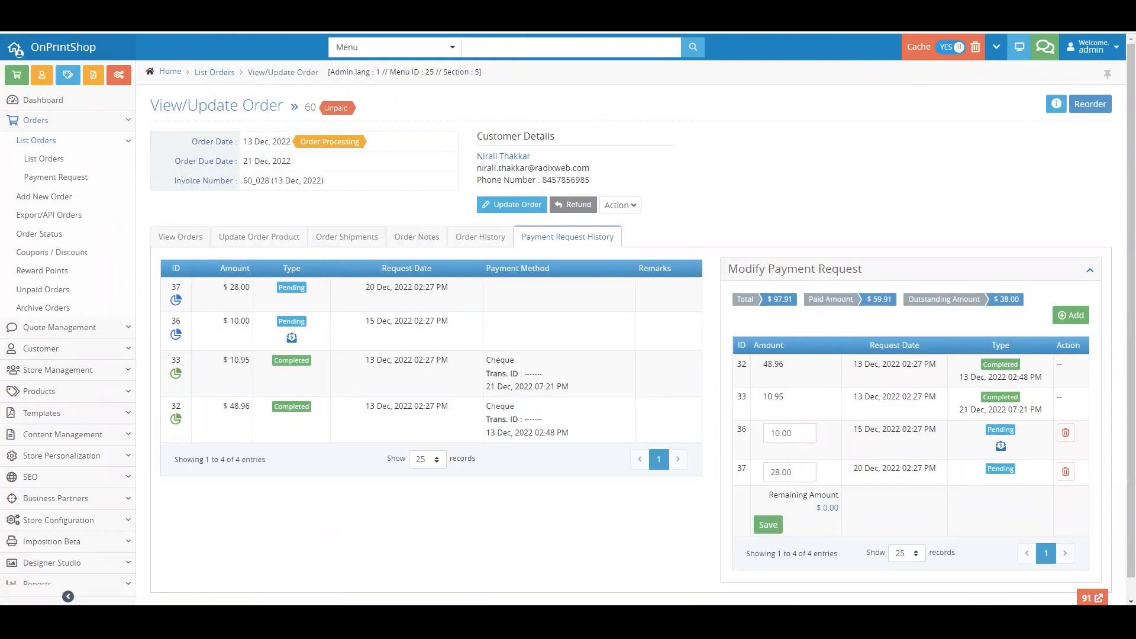